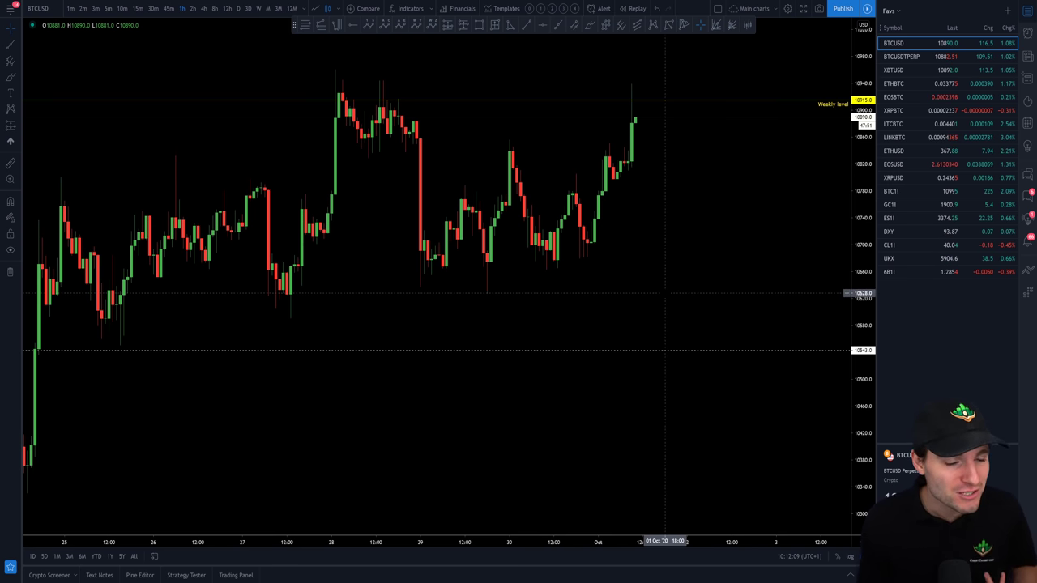
- Draw a rising trend ray on the hourly BTCUSD chart from the 25 Sep low at 10550 through the 27 Sep low at 10590
scroll(662, 294, up, 1)
drag(663, 294, 724, 296)
scroll(733, 298, down, 1)
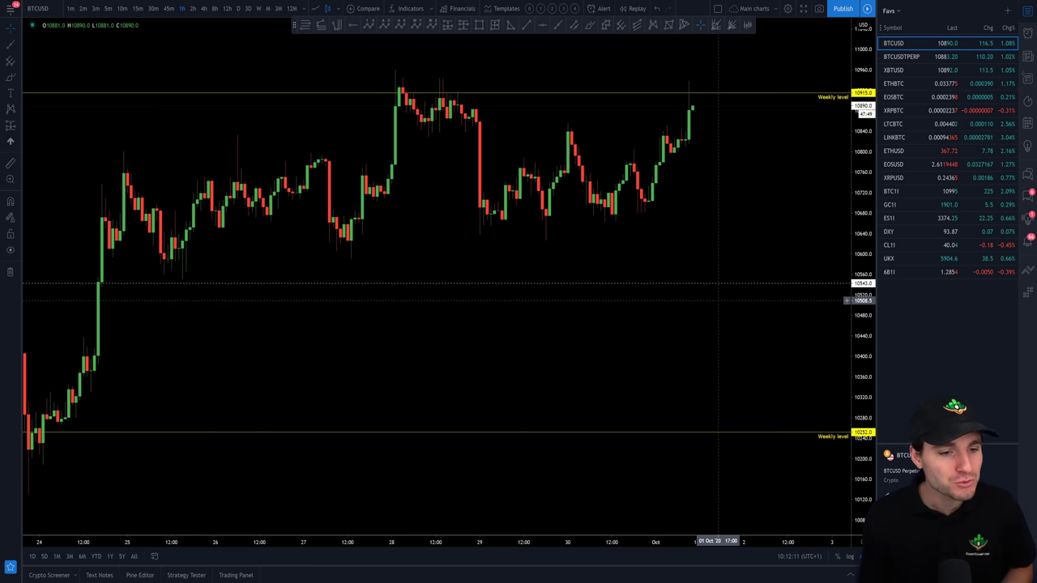
scroll(113, 444, down, 1)
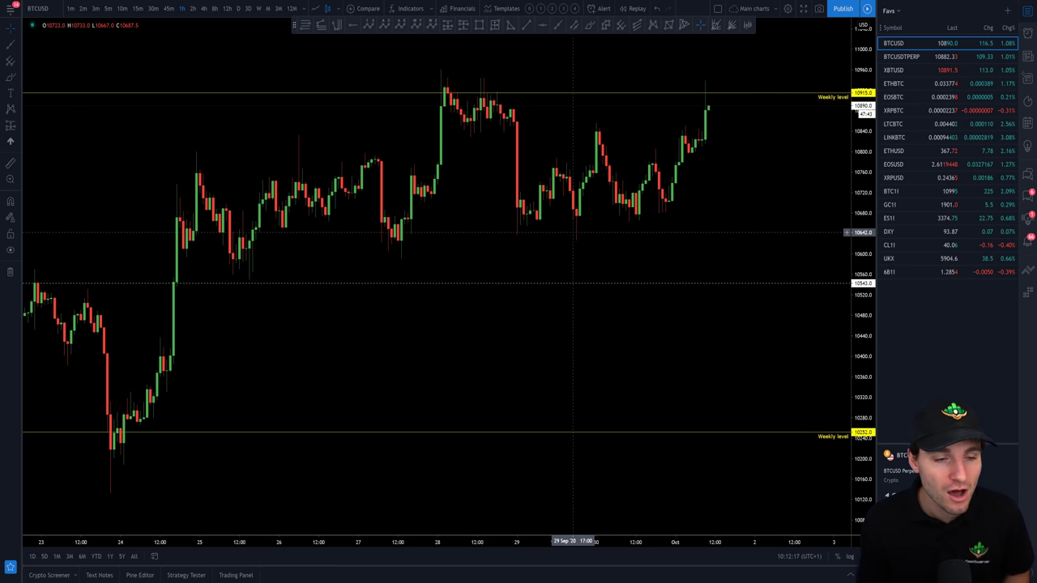
scroll(571, 232, up, 1)
drag(571, 233, 476, 236)
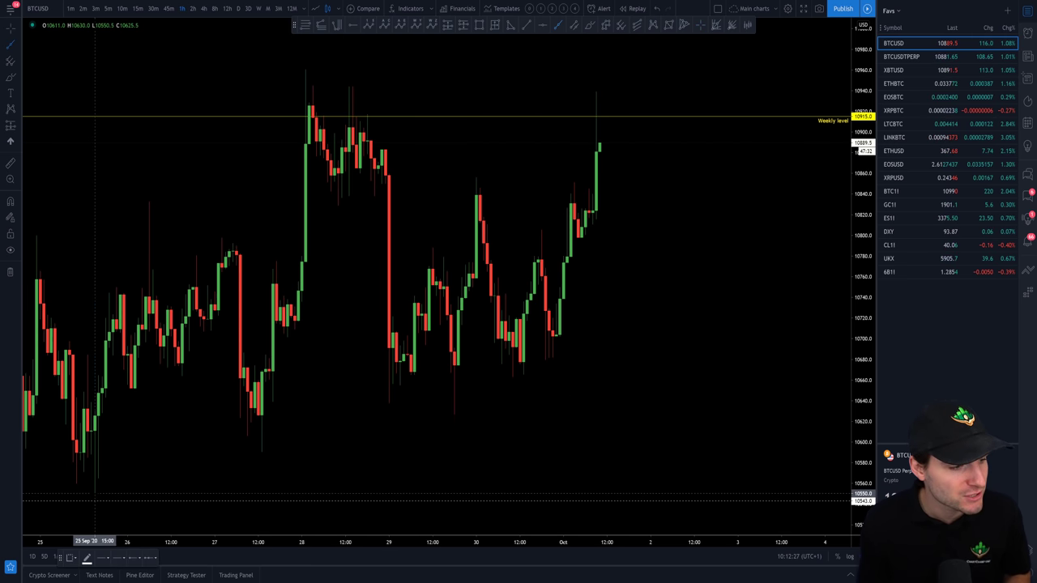
click(95, 494)
click(257, 451)
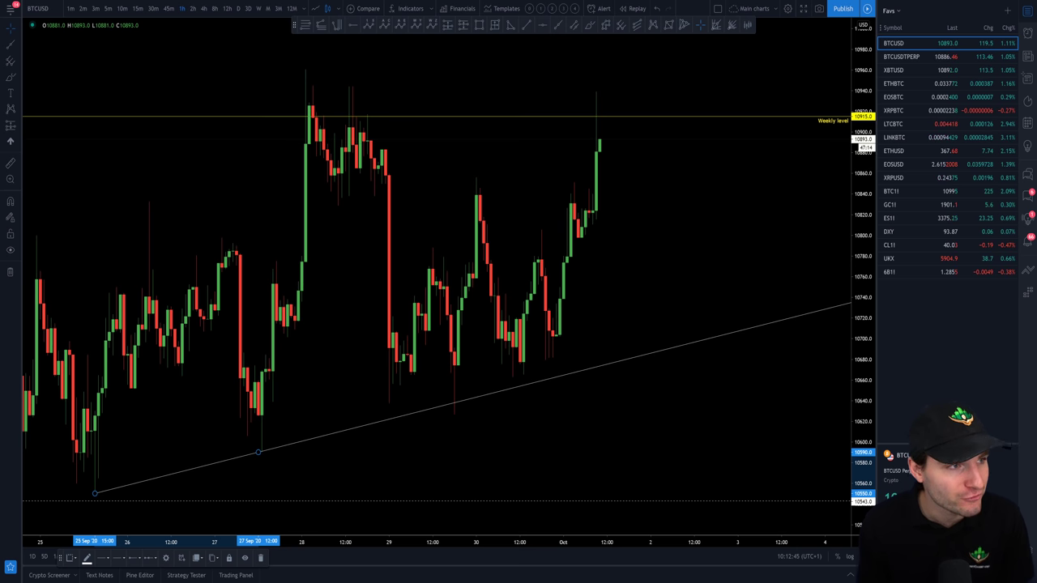
- Examine the latest BTCUSD push into the 10915 weekly level on the 15-minute and 1-minute timeframes
click(138, 9)
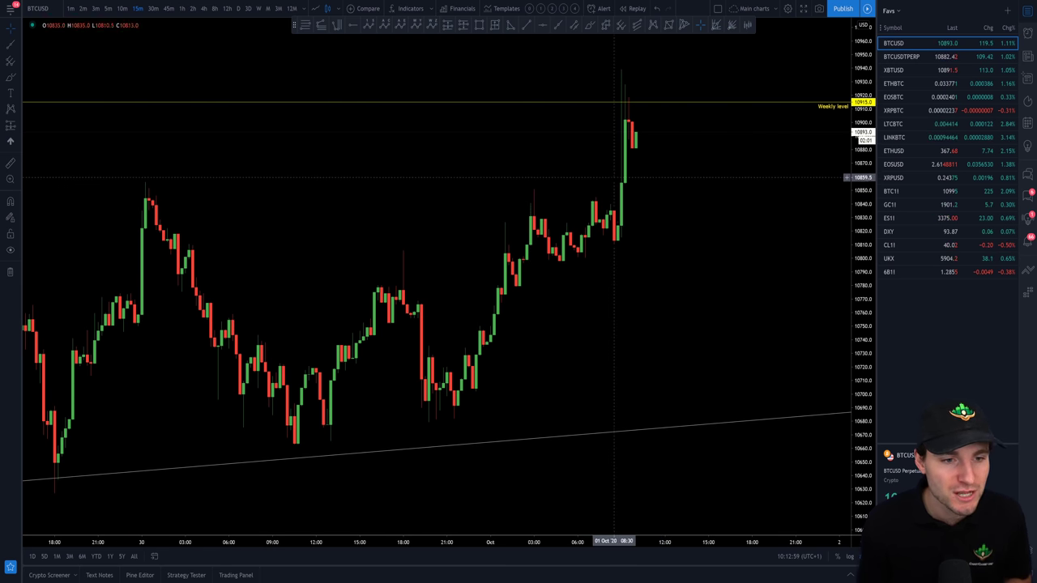
click(72, 9)
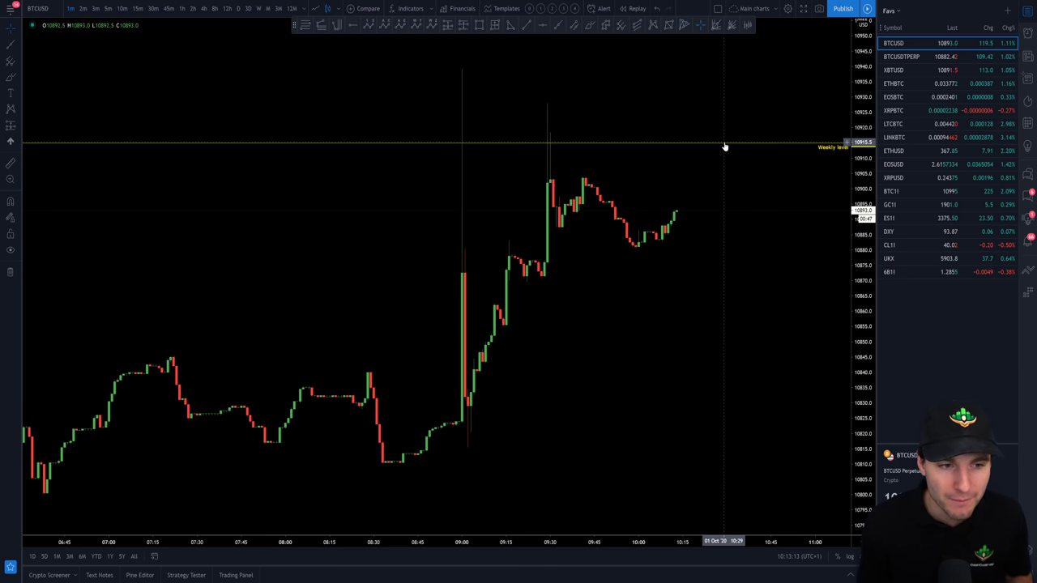
click(138, 8)
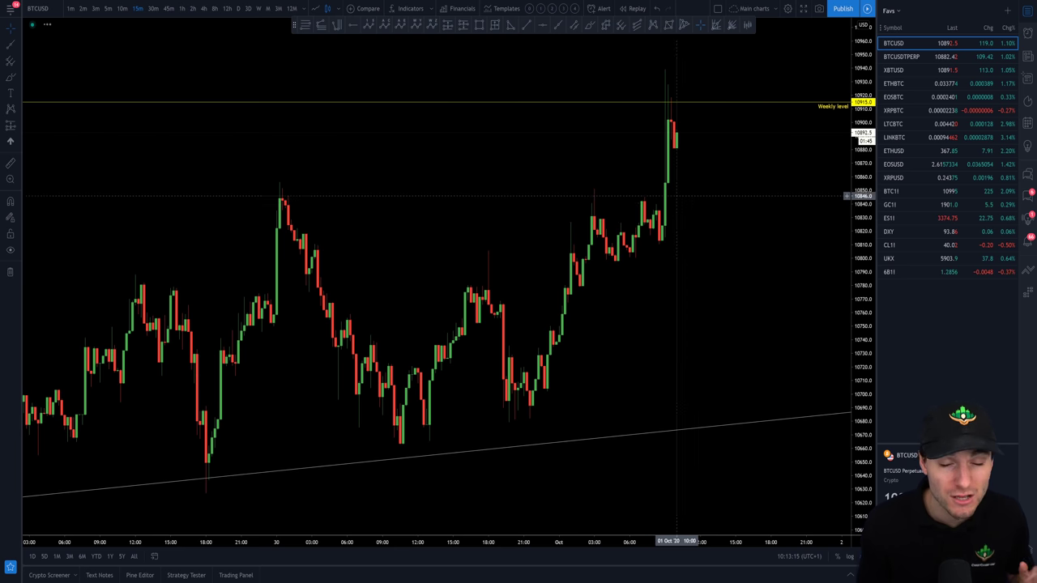
scroll(721, 243, down, 2)
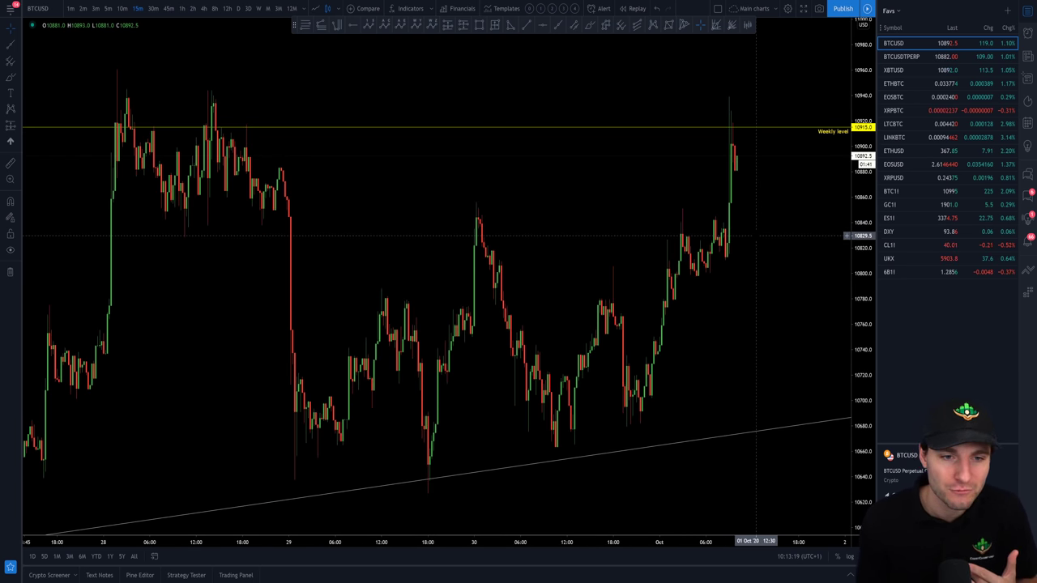
scroll(755, 235, down, 3)
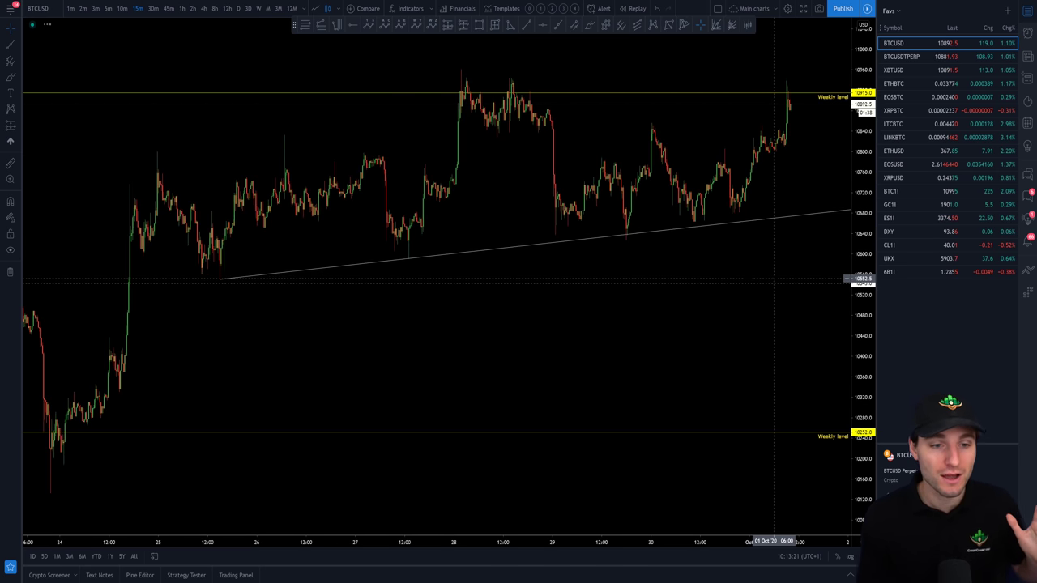
scroll(597, 300, up, 1)
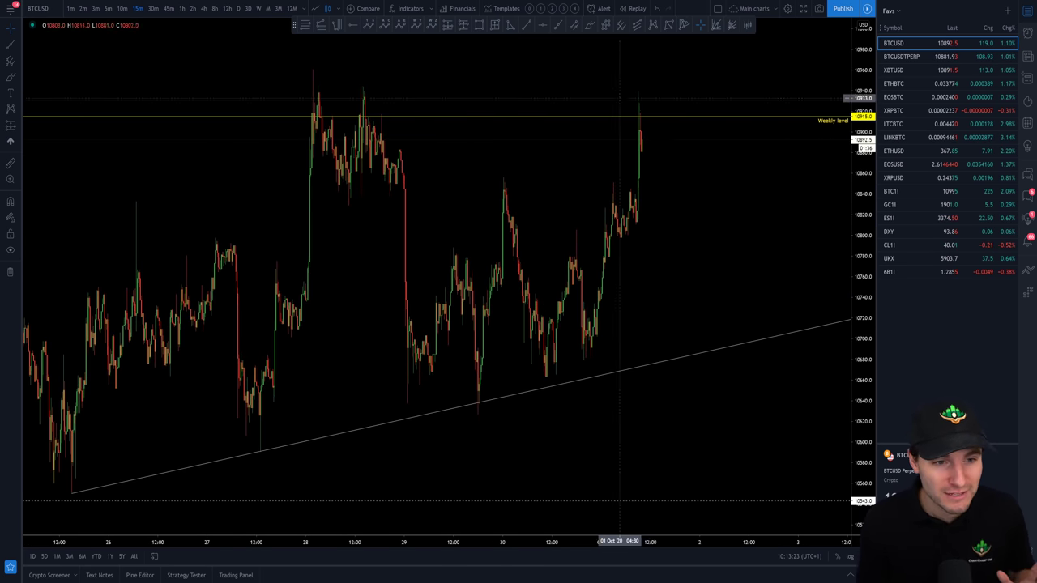
- Delete the rising trend ray and return the BTCUSD chart to the 1-hour timeframe
click(486, 401)
key(Delete)
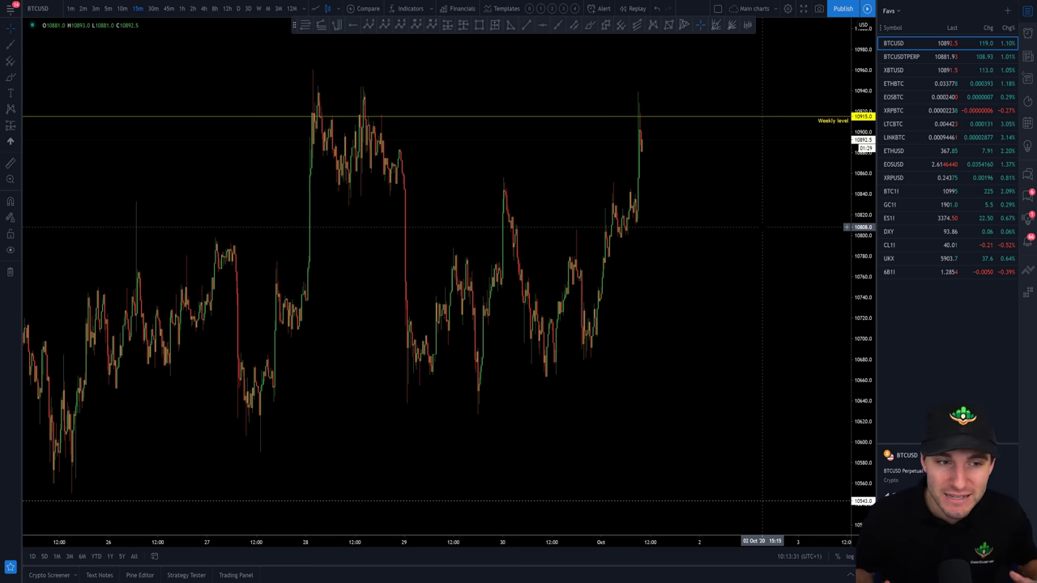
click(181, 8)
- Examine the hourly BTCUSD history back to April against the weekly levels and the recent swings below 10915
scroll(583, 213, left, 6)
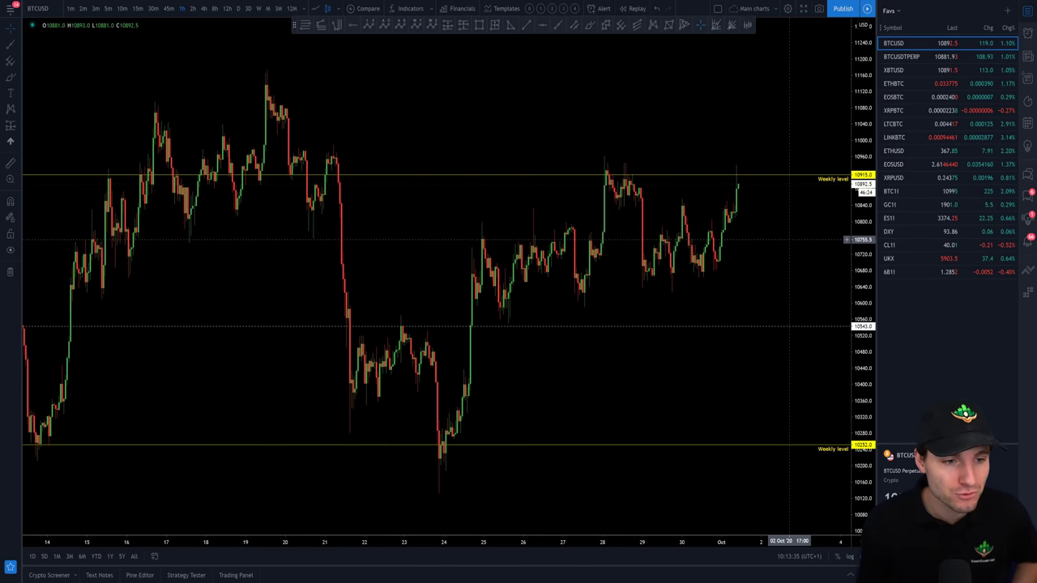
scroll(717, 224, down, 5)
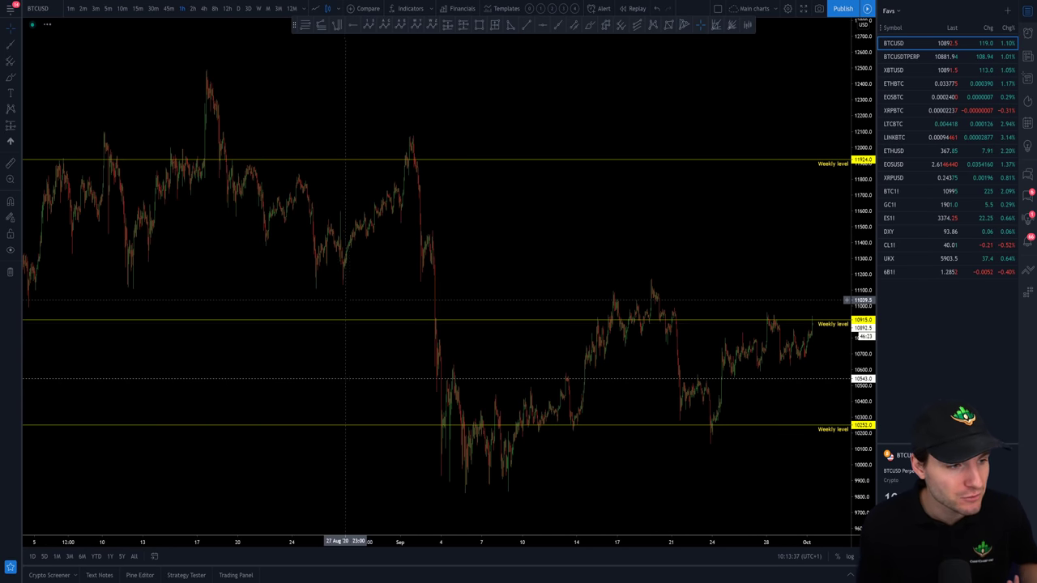
scroll(347, 285, down, 3)
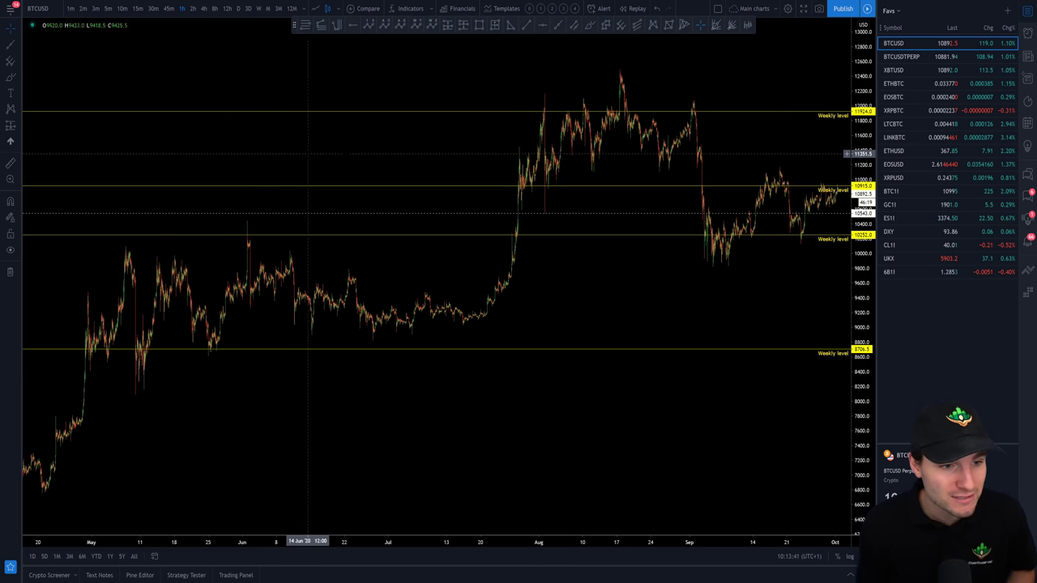
scroll(658, 198, up, 3)
scroll(659, 198, up, 8)
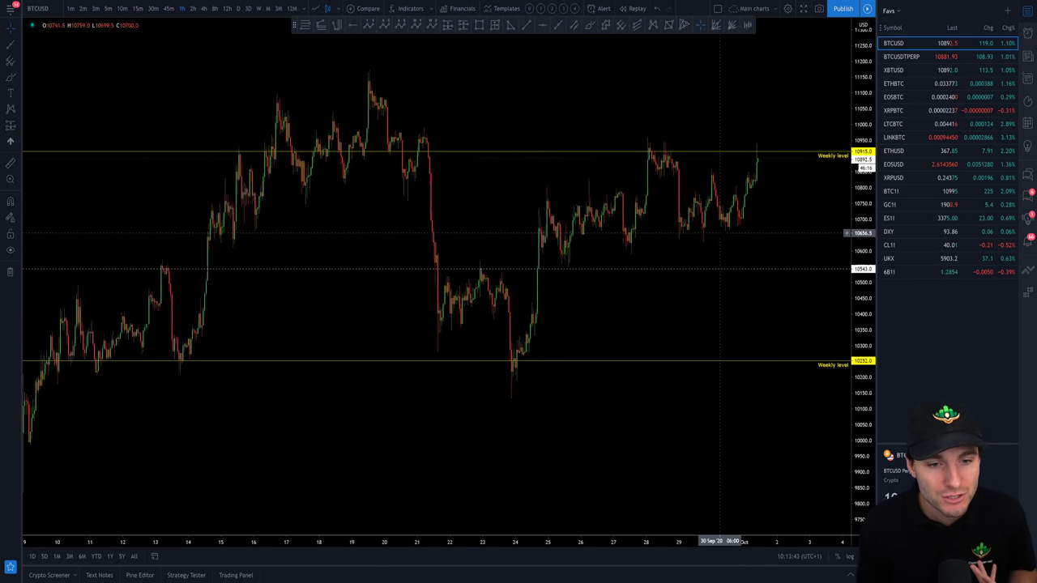
drag(719, 197, 757, 205)
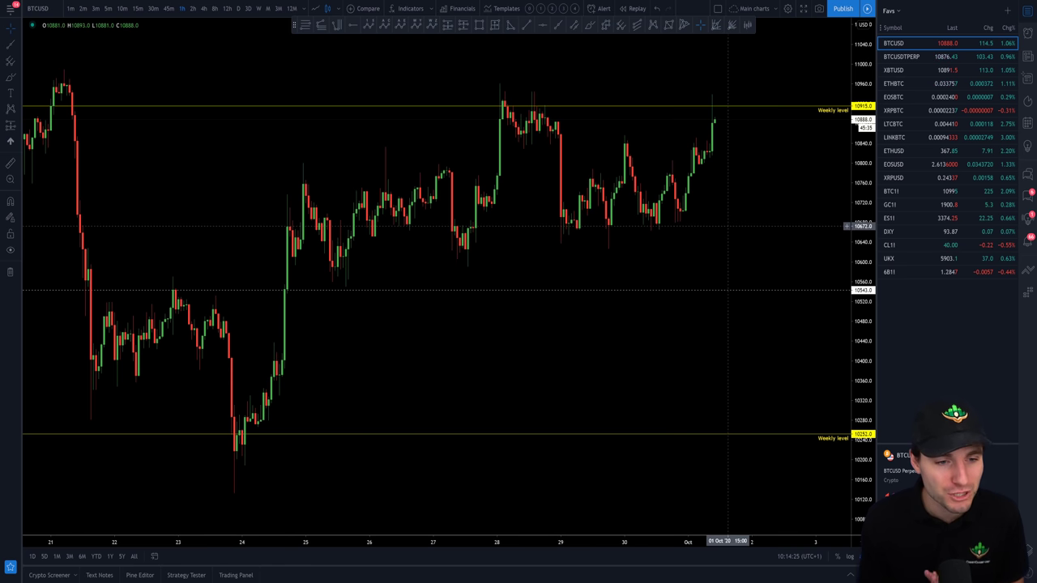
scroll(727, 230, up, 2)
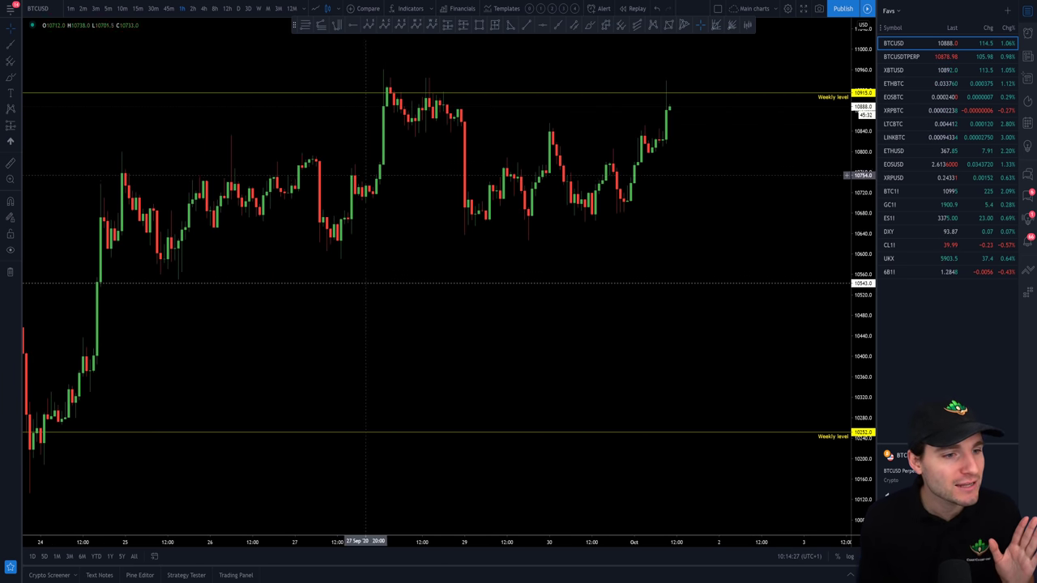
scroll(449, 333, up, 1)
scroll(814, 296, up, 3)
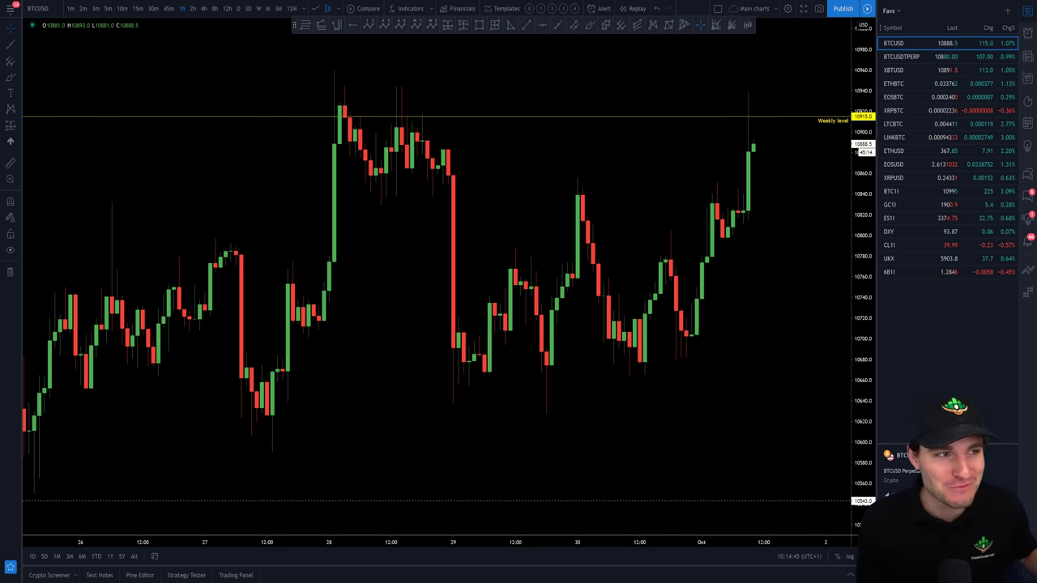
- Switch to Discord, check the bitcoin channel, and enlarge the closed BTC short screenshot in the spectators' general-chat
key(ctrl+Tab)
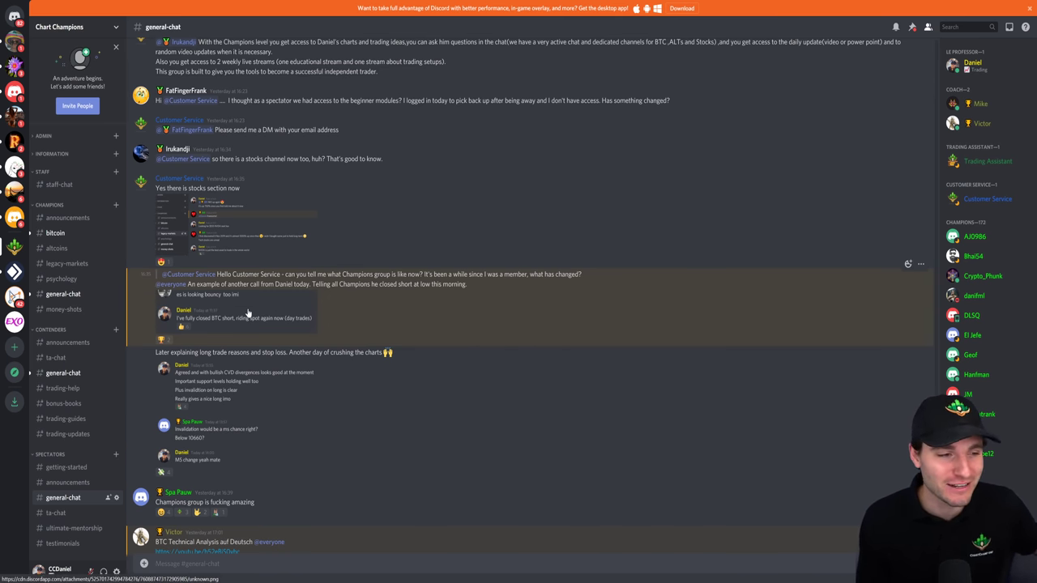
click(55, 233)
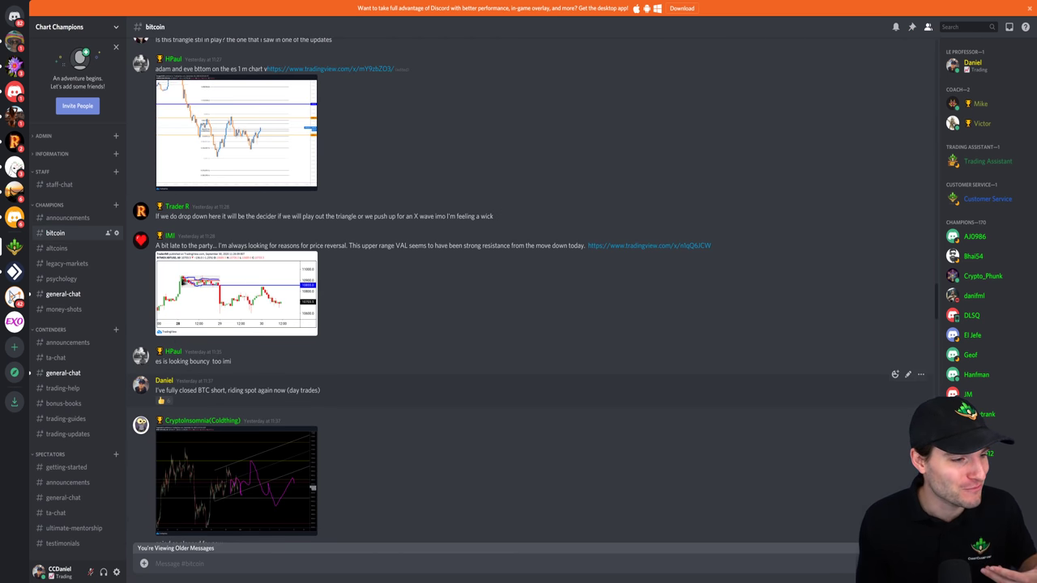
click(63, 498)
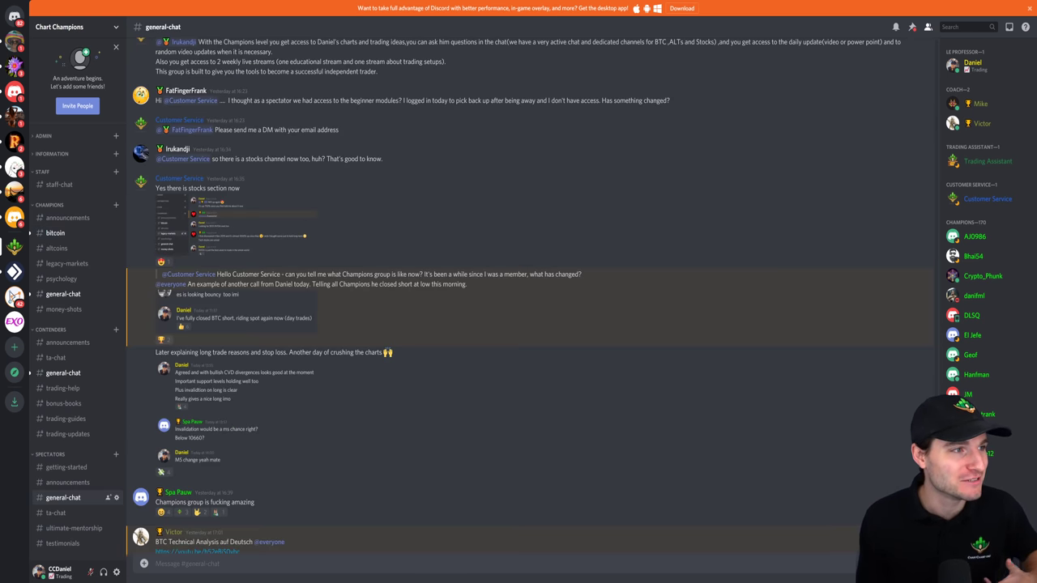
click(275, 312)
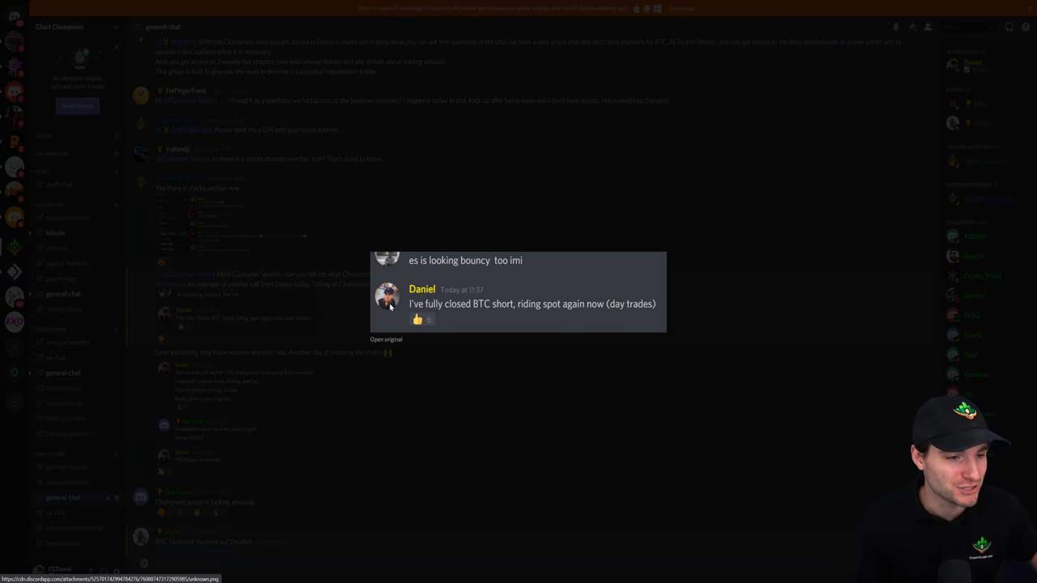
- Switch to the BitMEX XBTUSD profile chart and examine the 30 Sep lows with delta and open interest
key(alt+Tab)
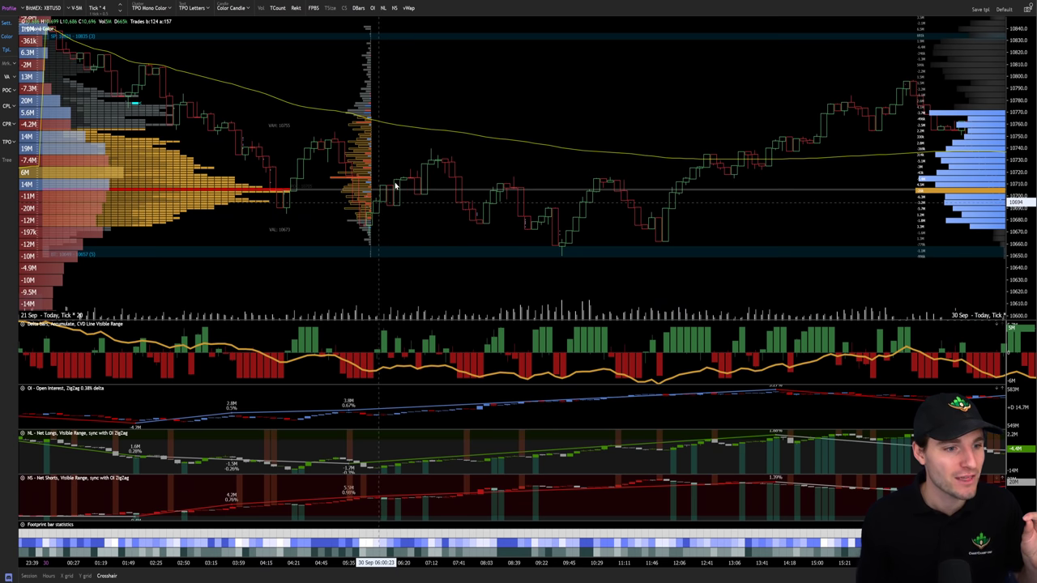
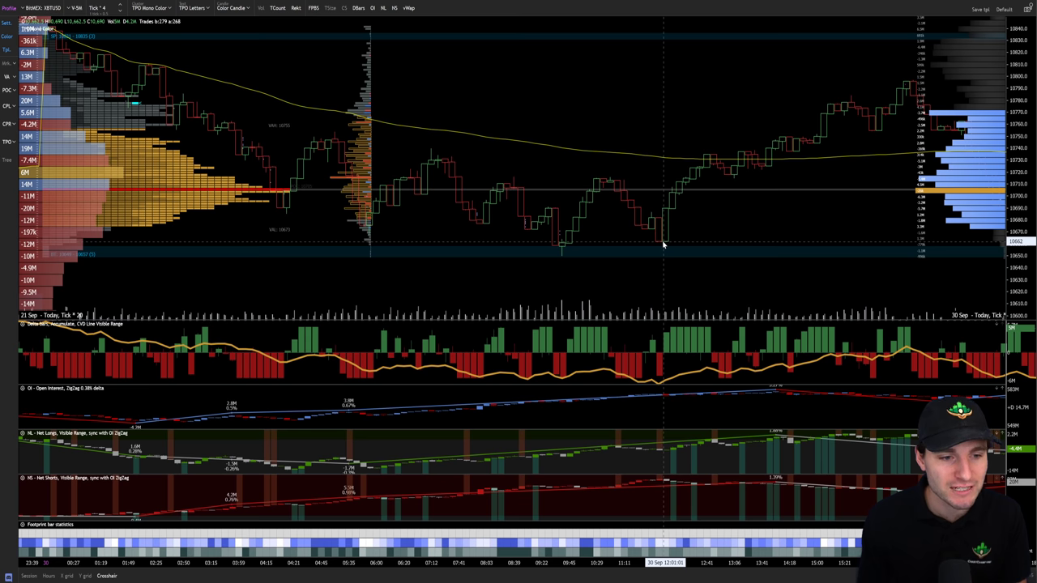
scroll(660, 241, up, 2)
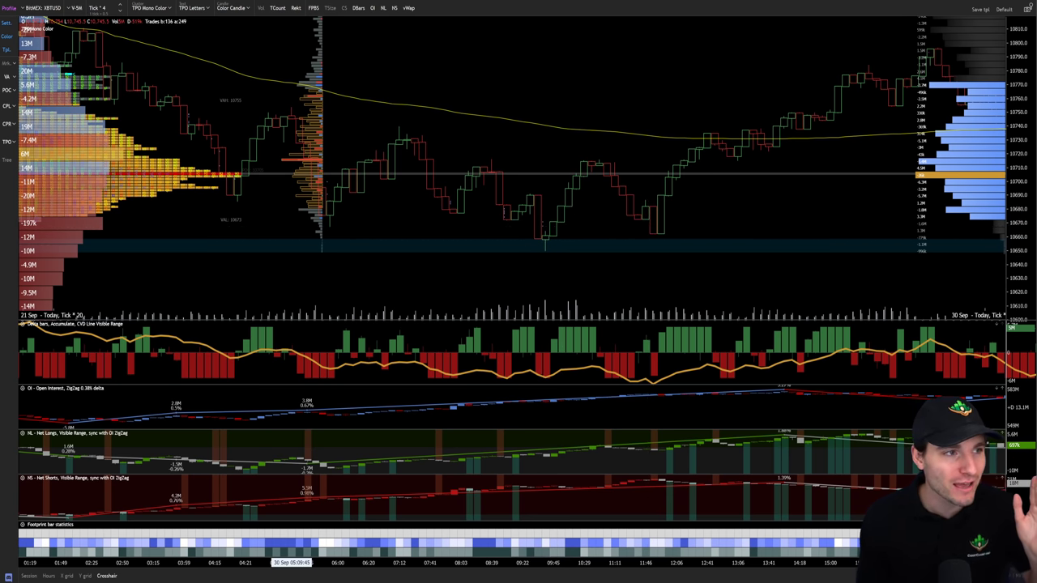
- Return to Discord's general-chat and enlarge the screenshot explaining the reasons and invalidation for the long trade
key(alt+Tab)
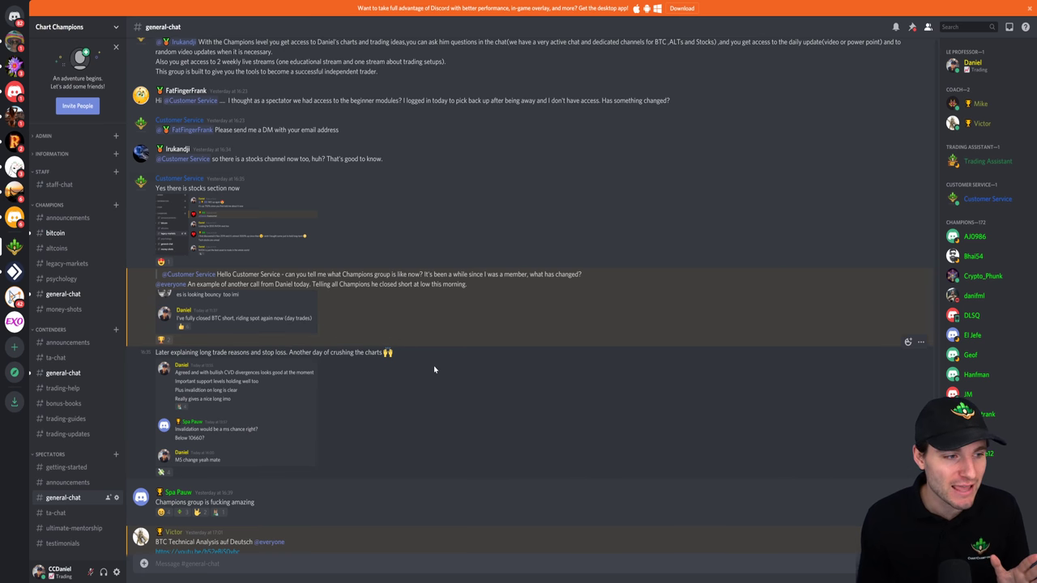
click(273, 401)
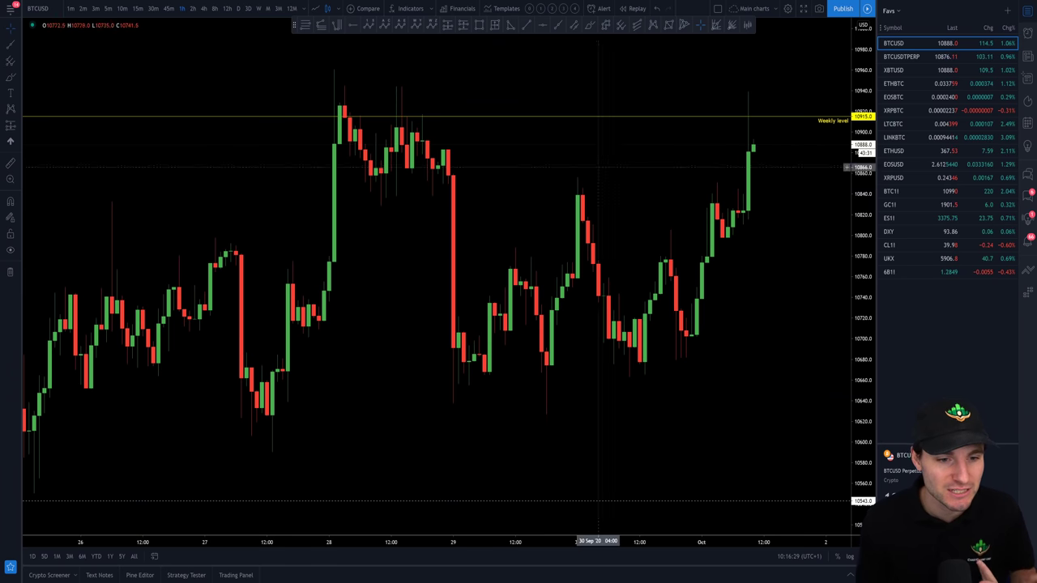
- On the hourly BTCUSD chart, brush a support line under the 30 Sep low near 10660 and a zigzag rally ending in a circle at 10915
scroll(553, 38, up, 3)
click(588, 25)
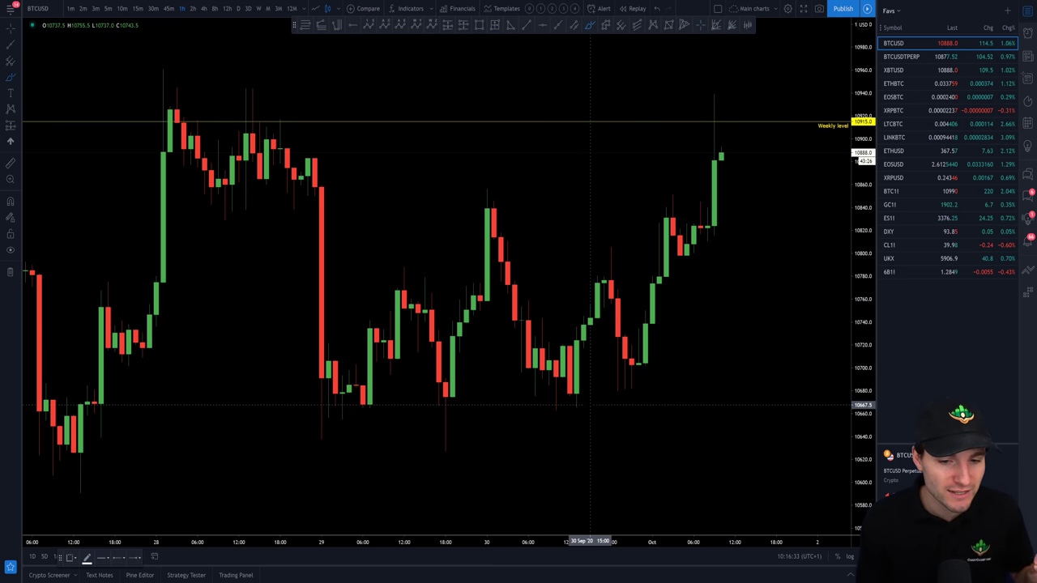
click(542, 414)
mouse_move(542, 413)
mouse_down()
mouse_move(607, 422)
mouse_move(768, 413)
mouse_up()
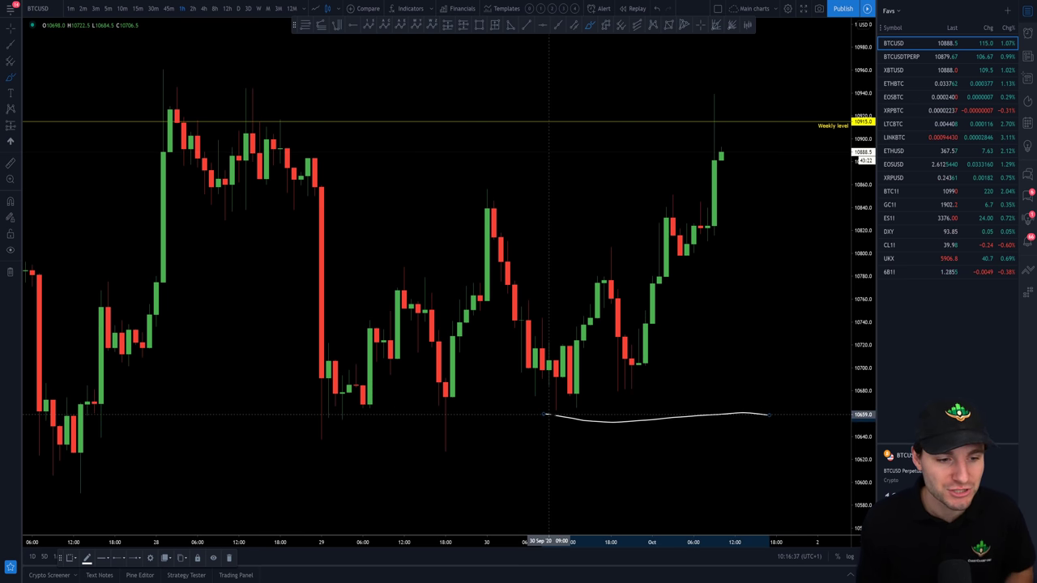
mouse_move(557, 411)
mouse_down()
mouse_move(597, 245)
mouse_move(631, 392)
mouse_move(716, 107)
mouse_move(734, 116)
mouse_move(713, 112)
mouse_up()
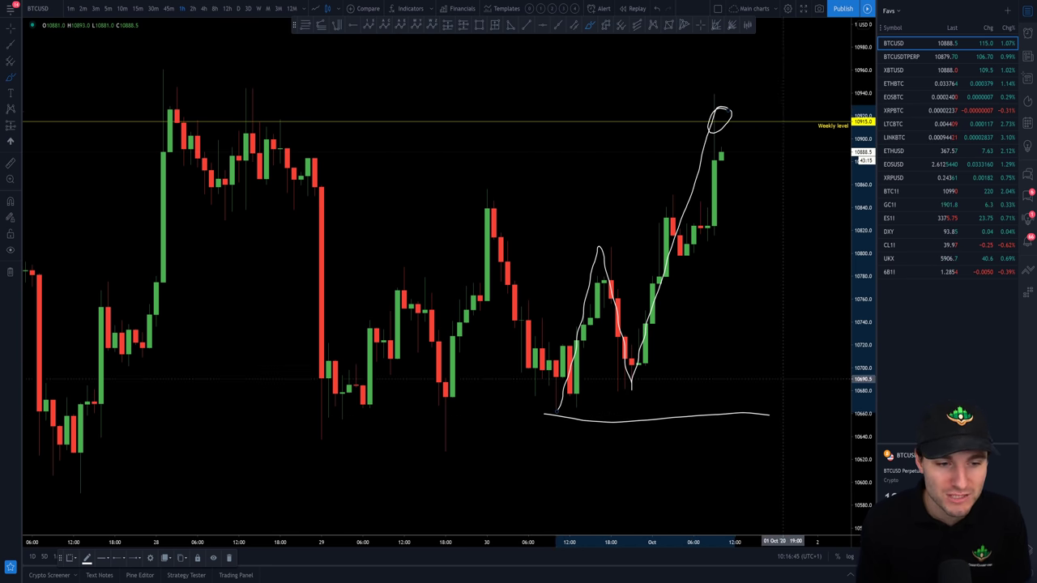
- Undo the brush strokes marking the support line and the rally on the BTCUSD chart
key(ctrl+z)
key(ctrl+z)
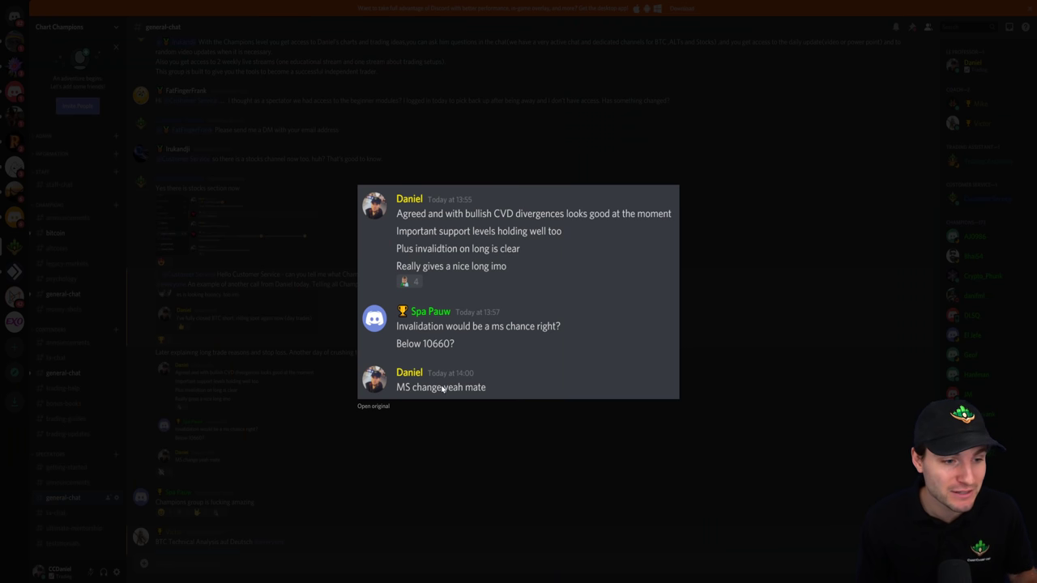
- Close the enlarged trade screenshot in Discord and highlight the member's message praising the Champions group
click(786, 286)
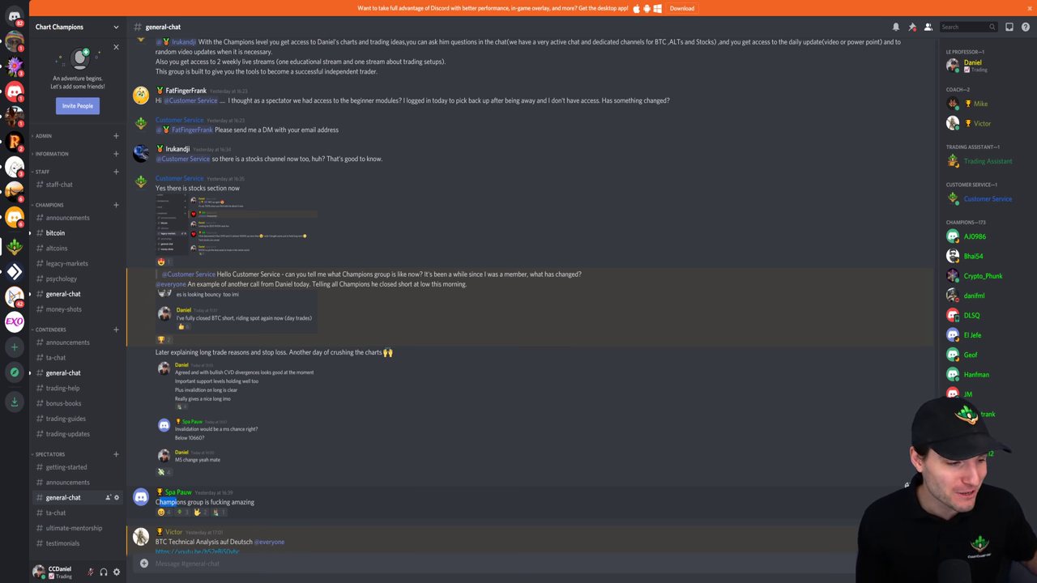
drag(186, 502, 287, 512)
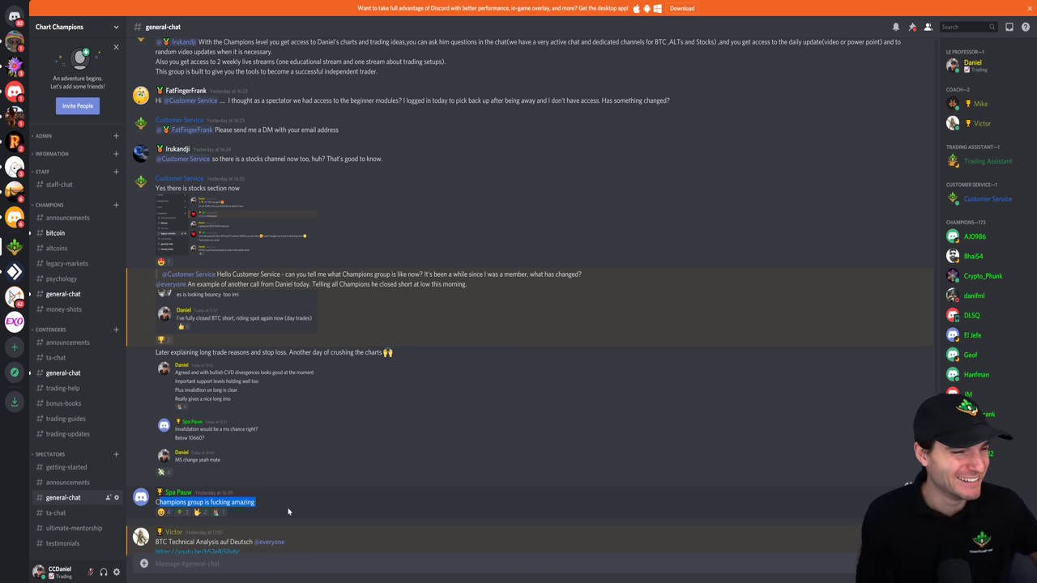
click(371, 419)
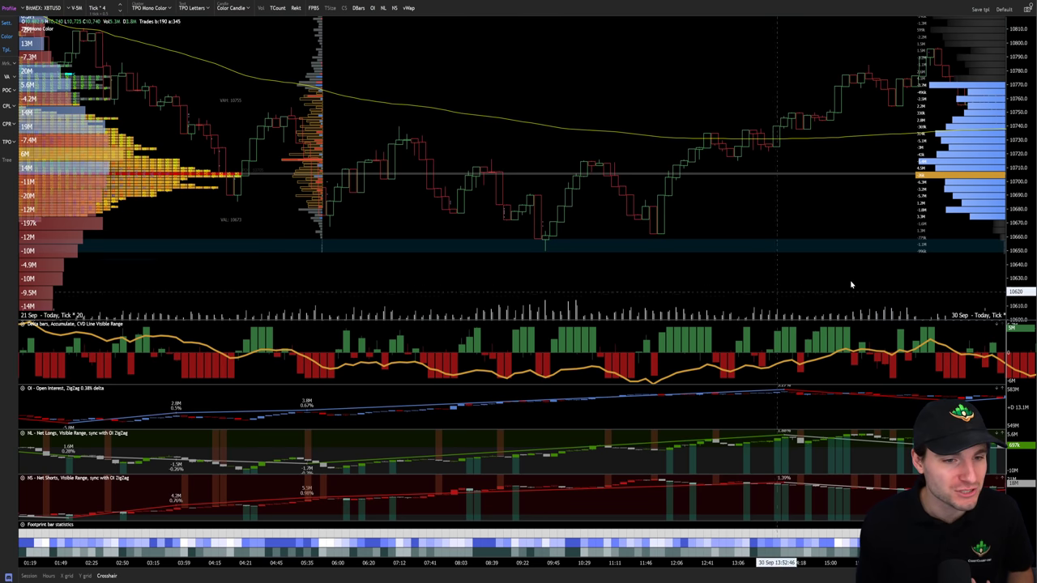
- On the BitMEX XBTUSD order-flow chart, examine price action from the 30 Sep low to the 1 Oct high near 10970
scroll(850, 282, down, 5)
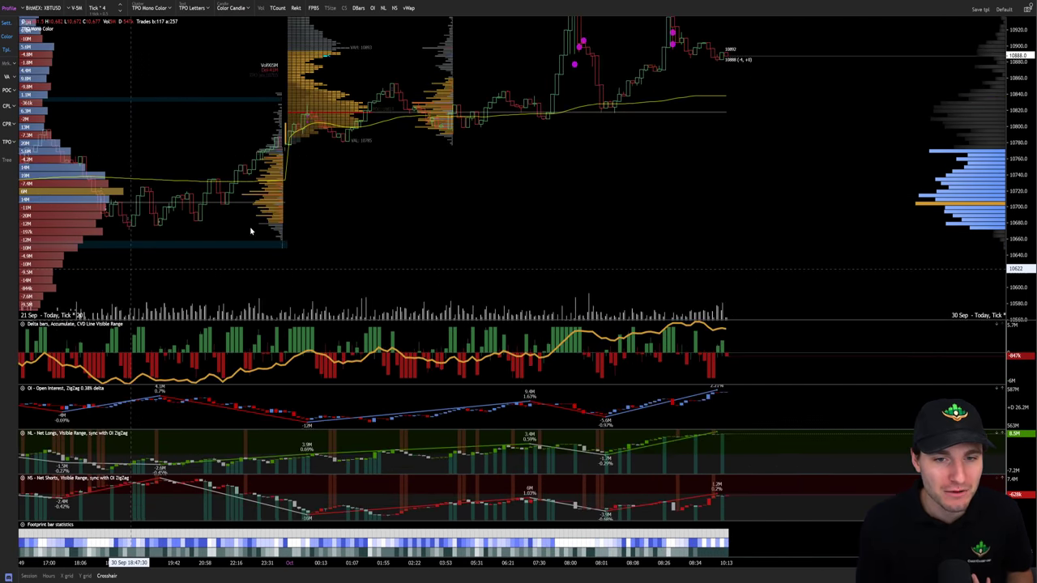
scroll(250, 231, down, 5)
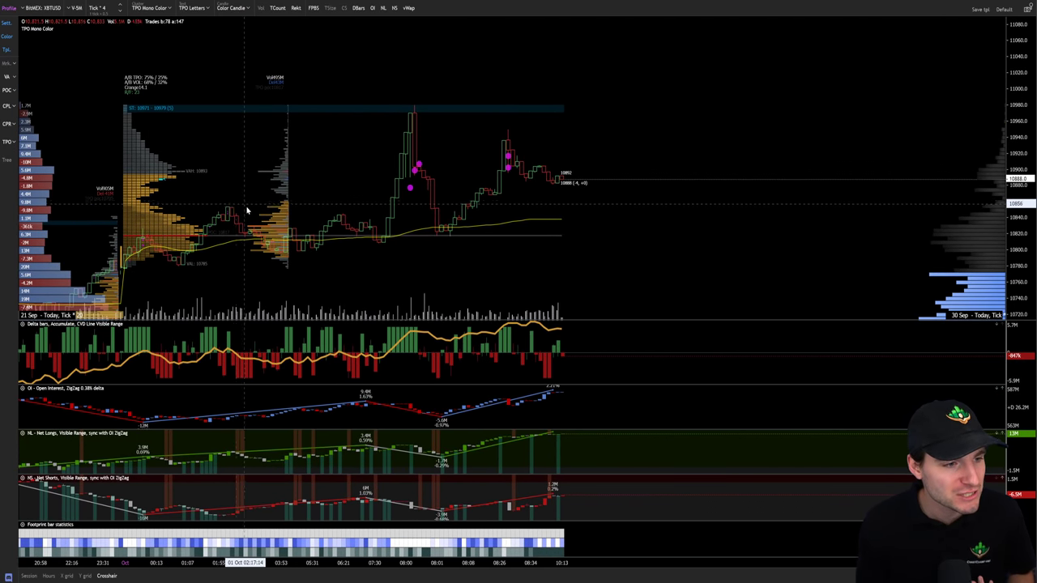
scroll(245, 223, up, 2)
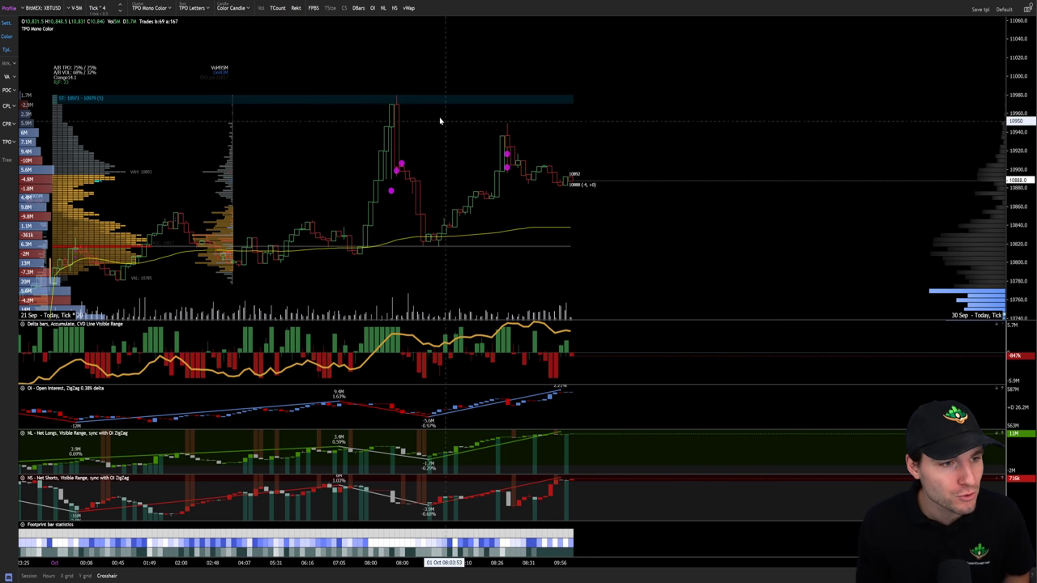
scroll(400, 113, up, 1)
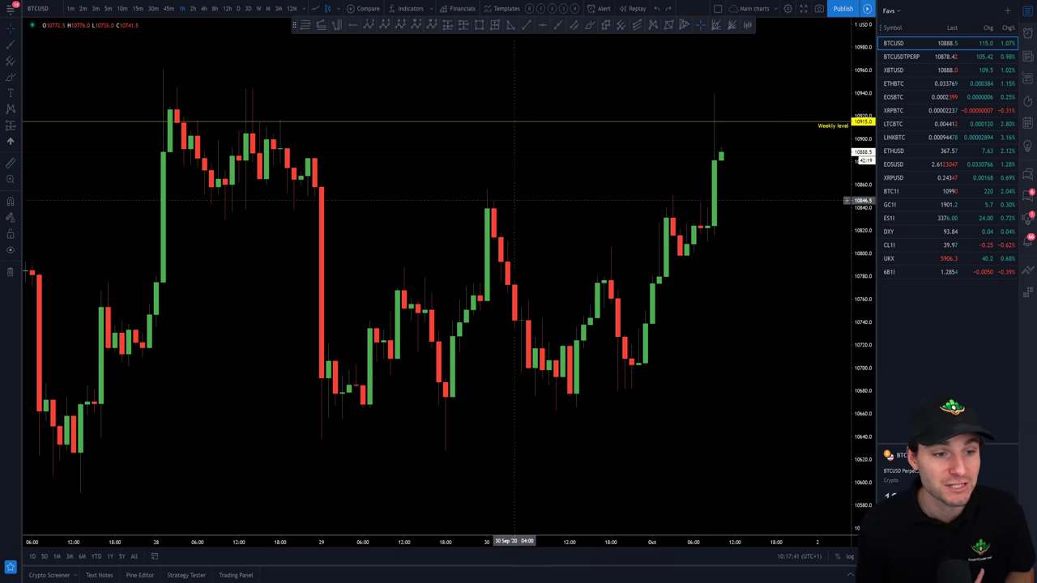
- Review the hourly BTCUSD chart between the 10915 and 10252 weekly levels, then focus on the latest 1 Oct candles
scroll(741, 347, down, 2)
scroll(741, 347, down, 3)
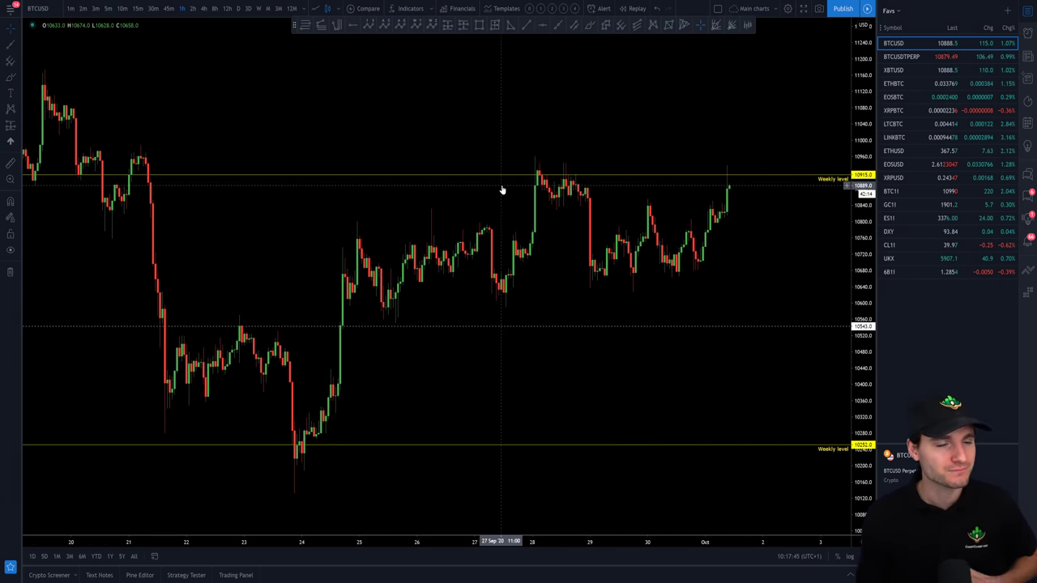
scroll(600, 275, up, 2)
scroll(583, 290, up, 2)
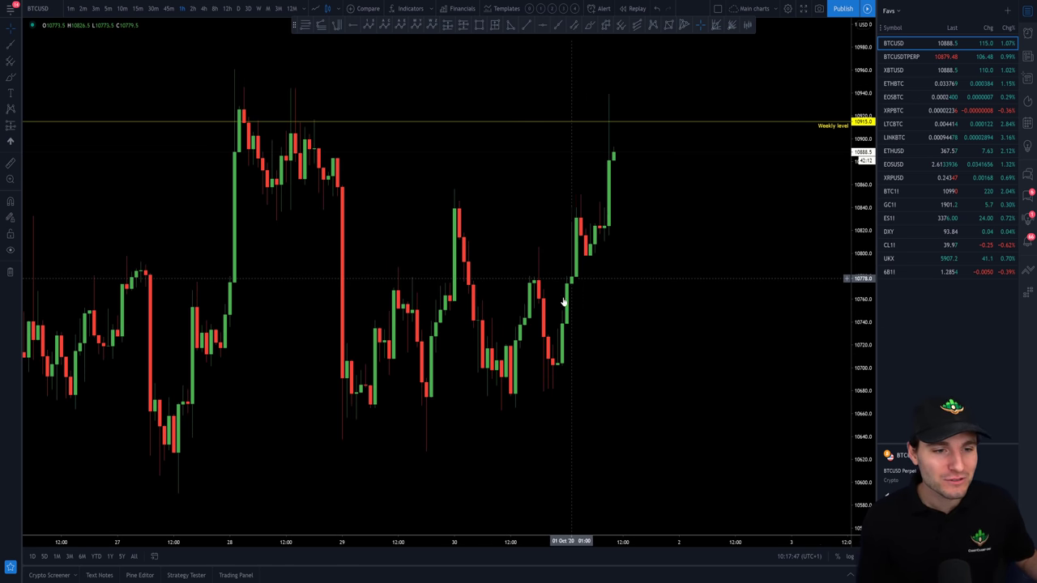
scroll(758, 330, up, 3)
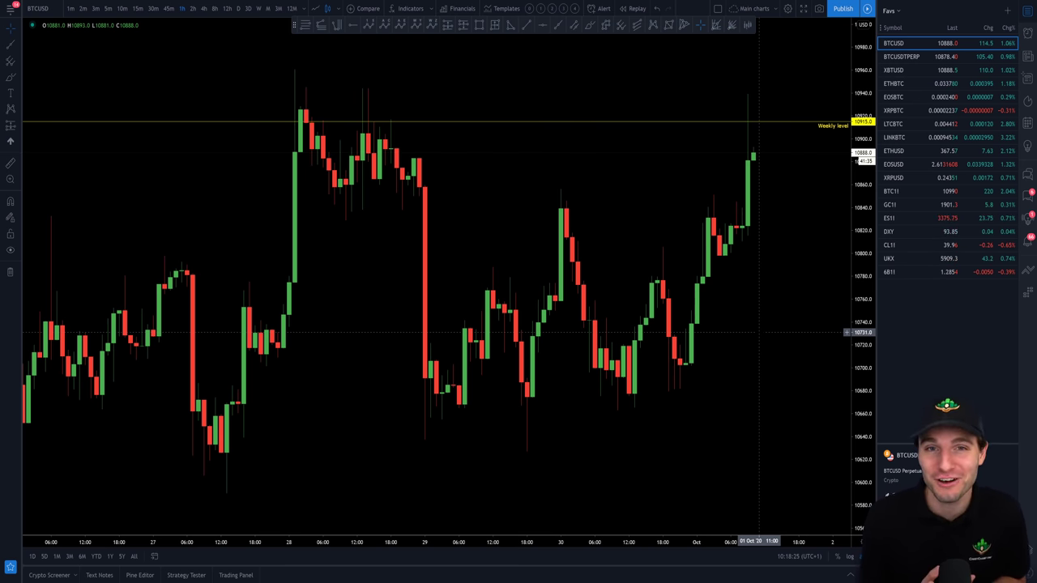
scroll(794, 348, down, 3)
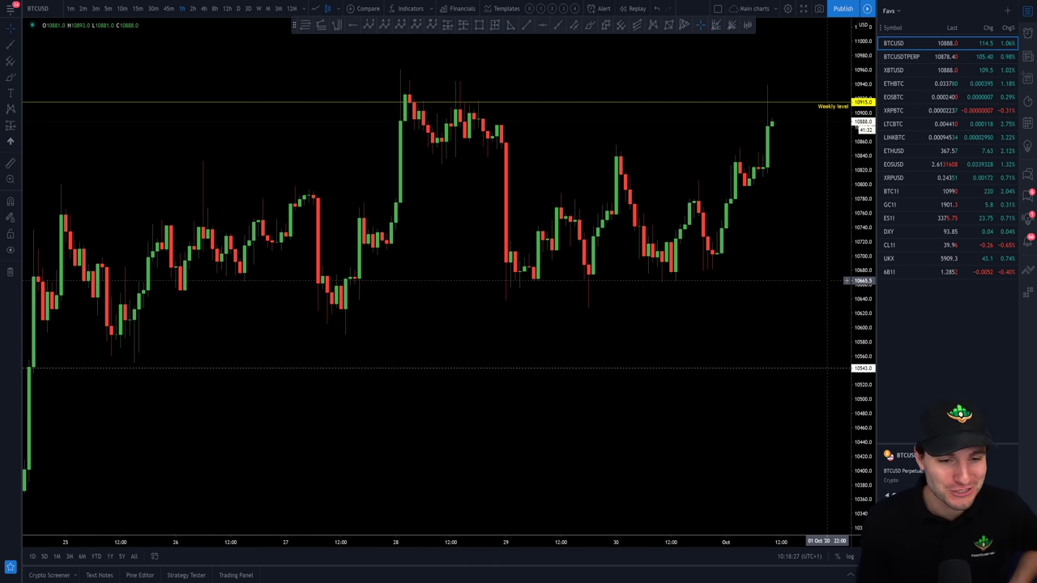
scroll(785, 356, up, 1)
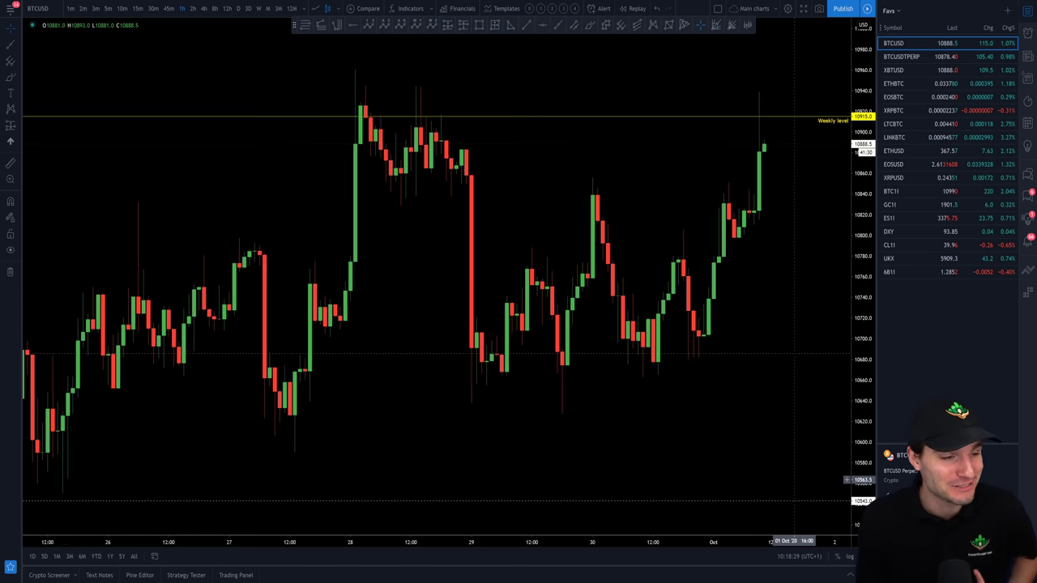
drag(774, 348, 720, 347)
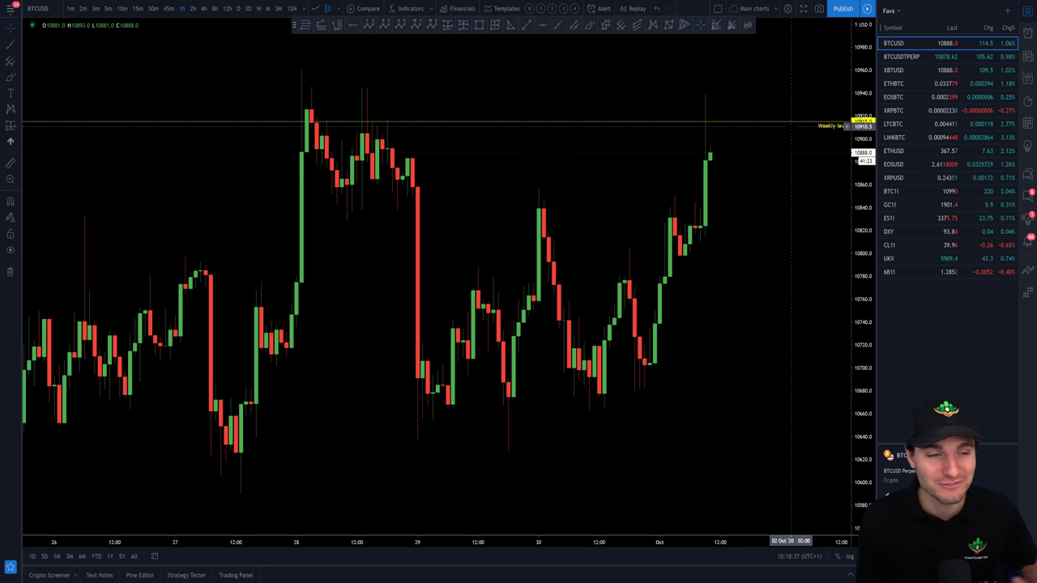
scroll(729, 202, down, 3)
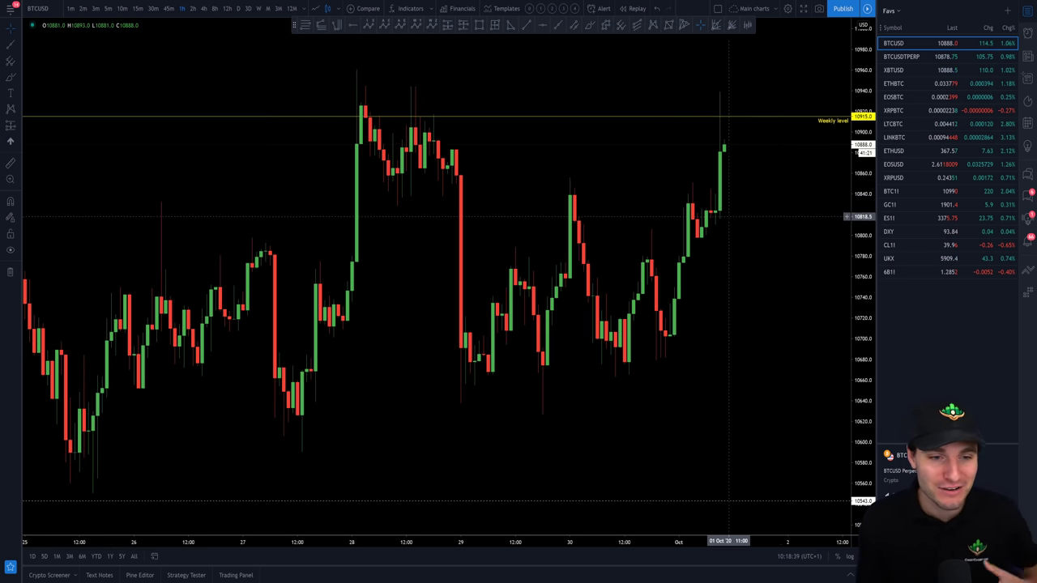
drag(716, 216, 673, 216)
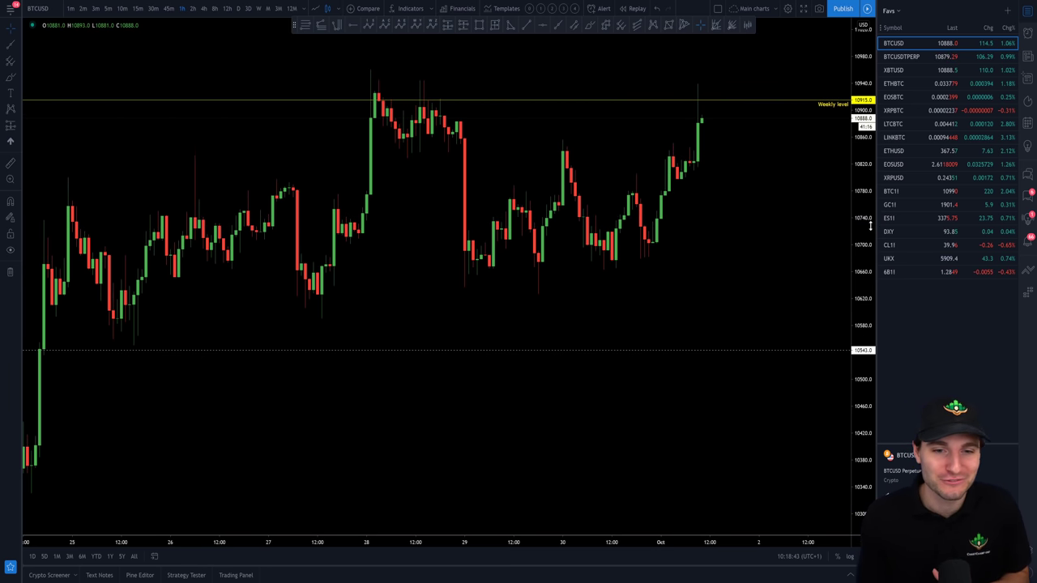
scroll(801, 237, up, 2)
scroll(714, 252, up, 1)
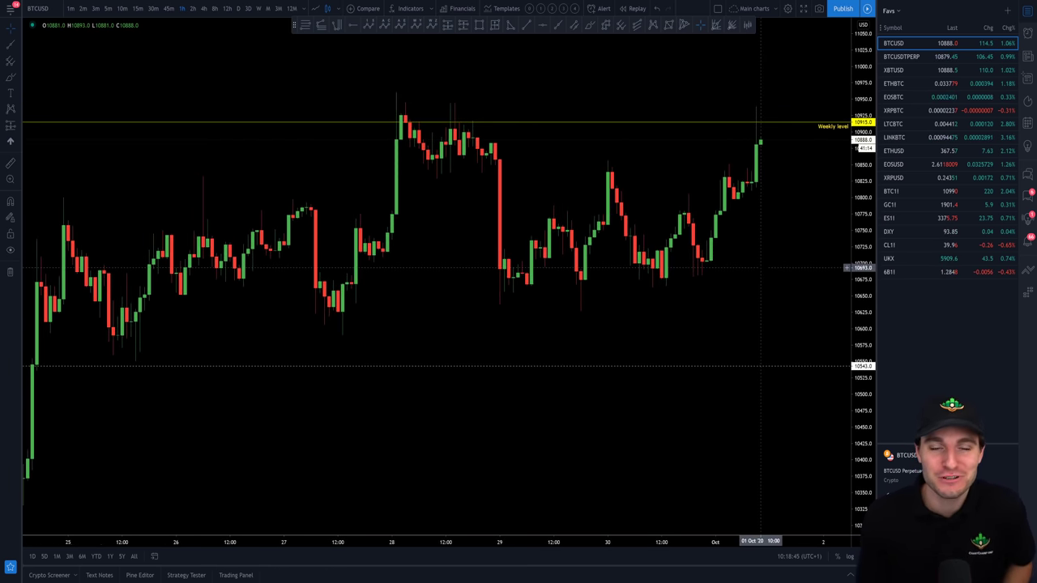
scroll(757, 268, up, 1)
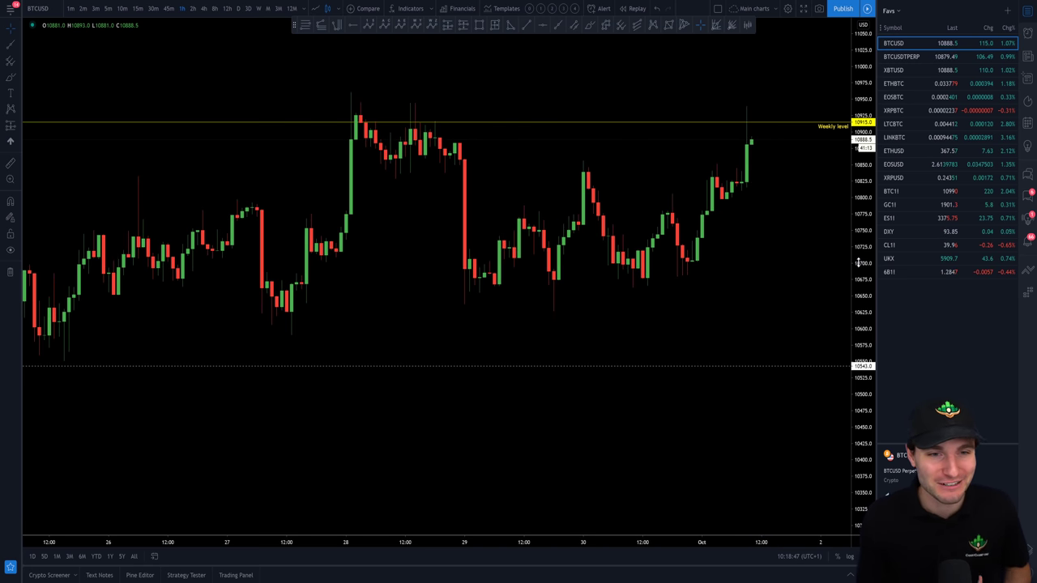
- Switch to Discord's money-shots channel and view the 98.20 % BTCUSD long result card enlarged, closing it after reading
key(alt+Tab)
scroll(516, 340, down, 1)
scroll(502, 336, up, 1)
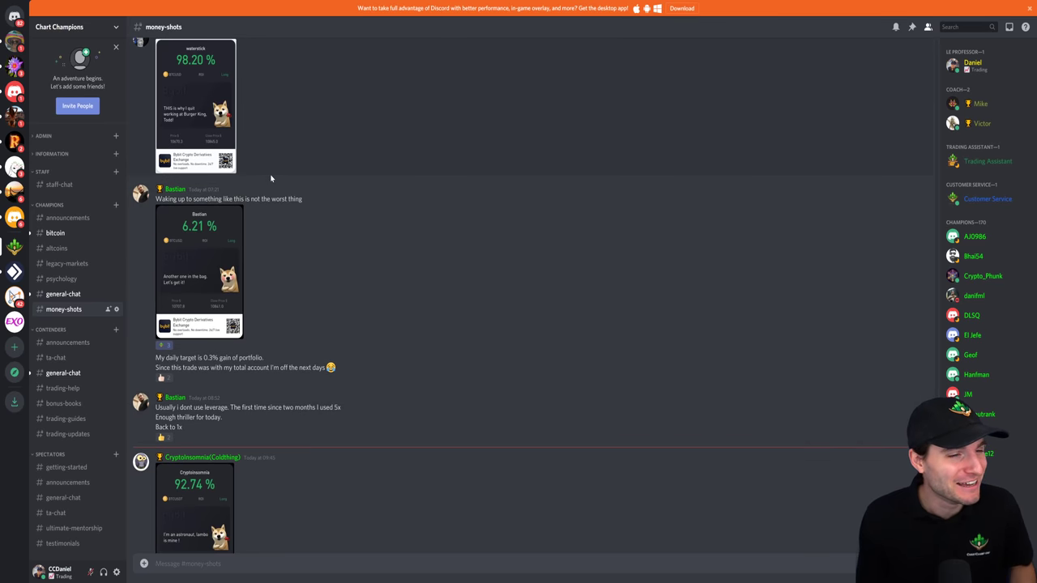
click(196, 130)
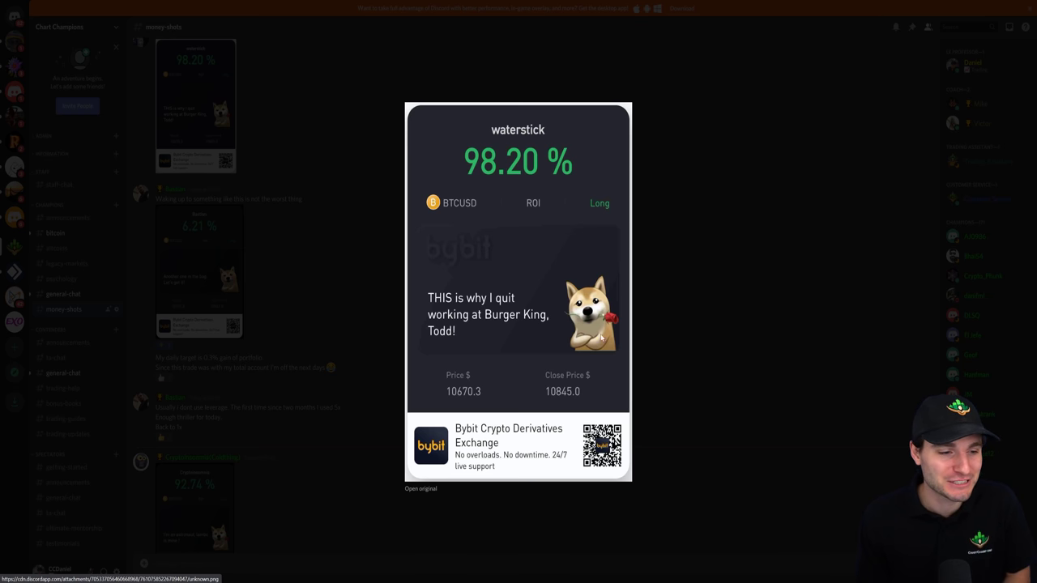
click(748, 346)
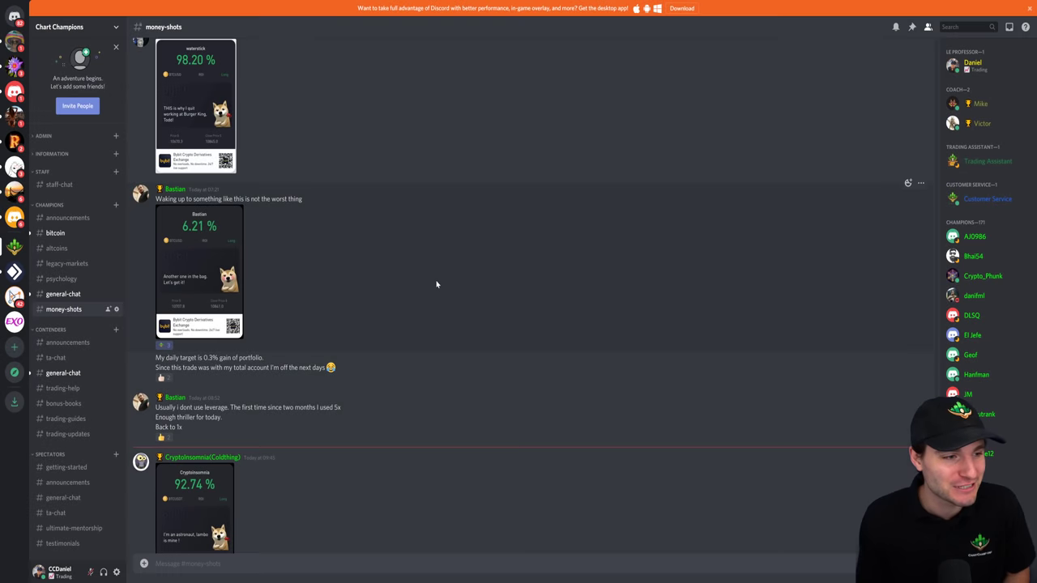
click(183, 157)
click(319, 379)
- View the 6.21 % BTCUSD and 92.74 % BTCUSDT long result cards enlarged, closing each one after reading
click(193, 302)
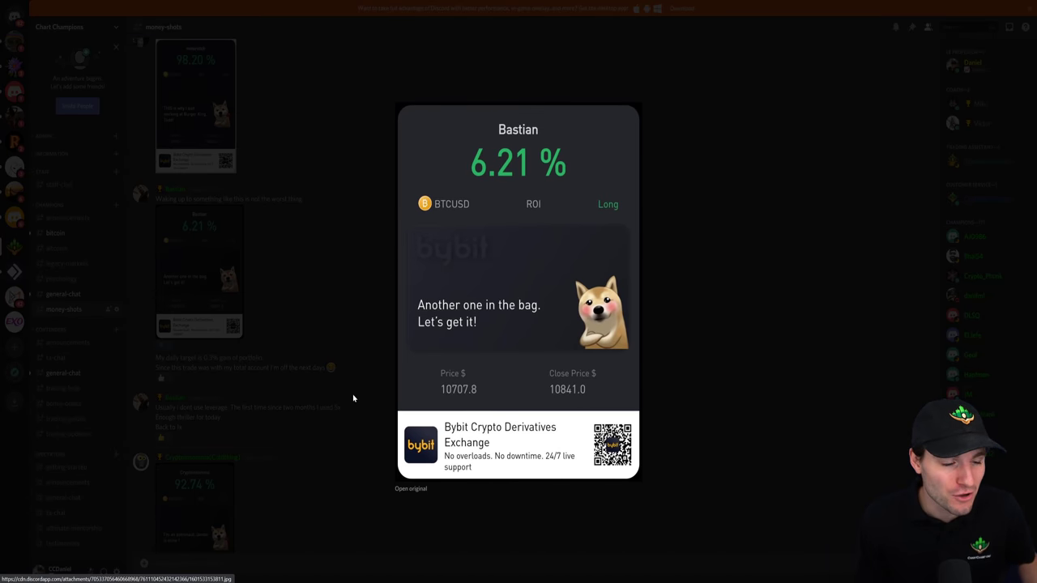
click(361, 395)
scroll(355, 404, down, 3)
click(194, 437)
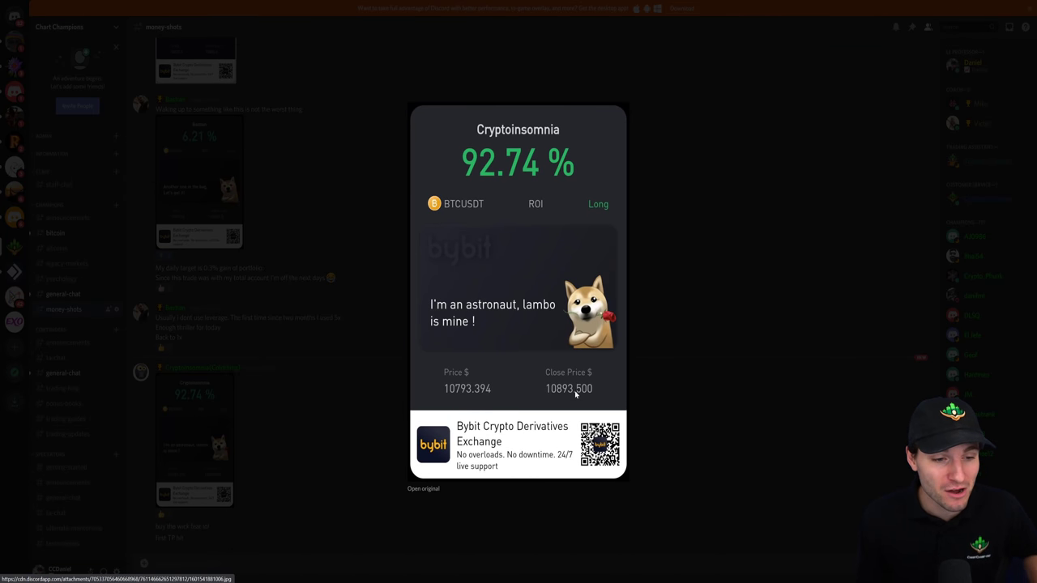
click(703, 400)
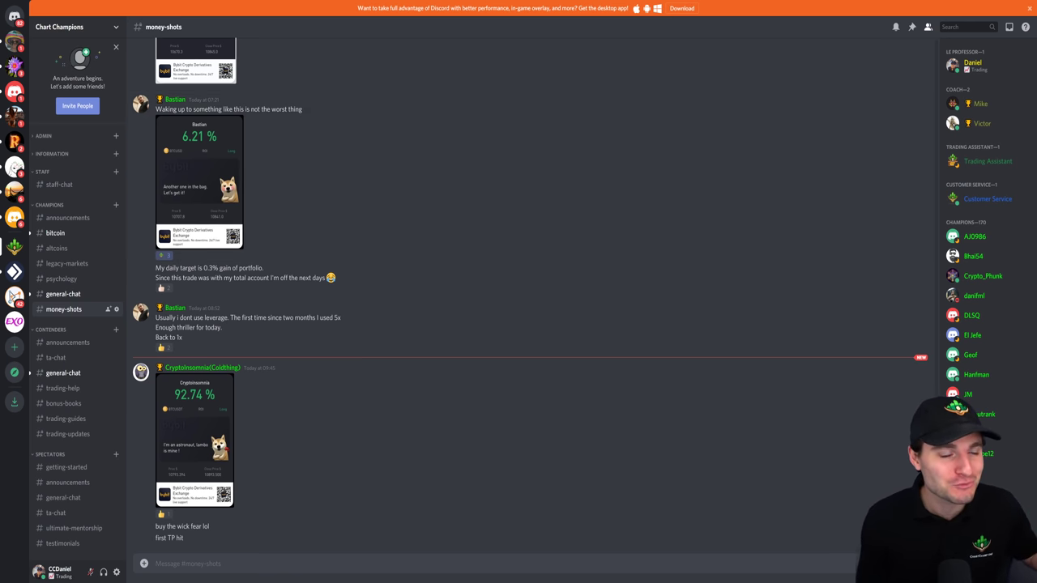
- Return to the general-chat channel of the Champions group
key(alt+Up)
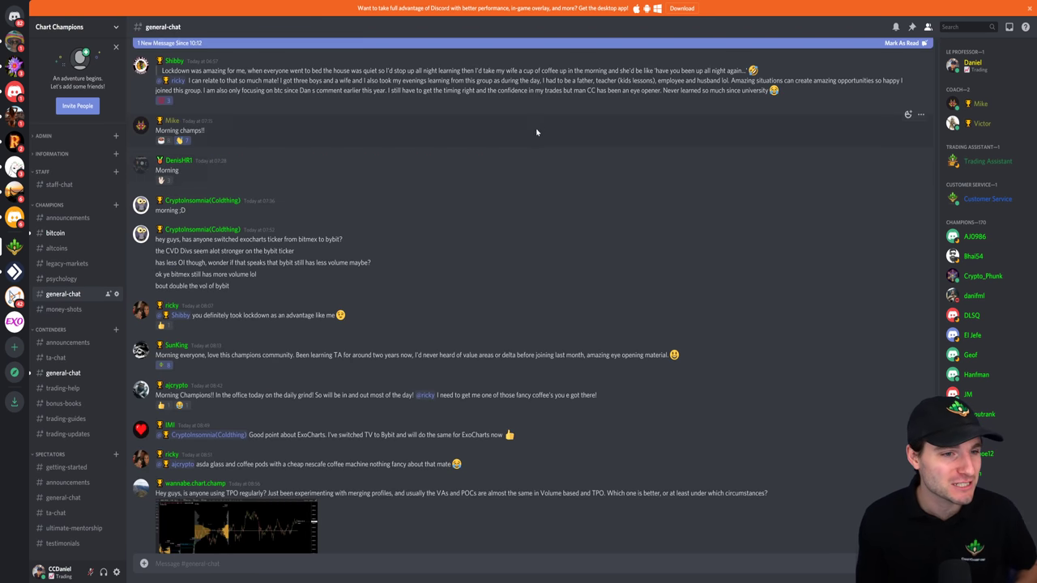